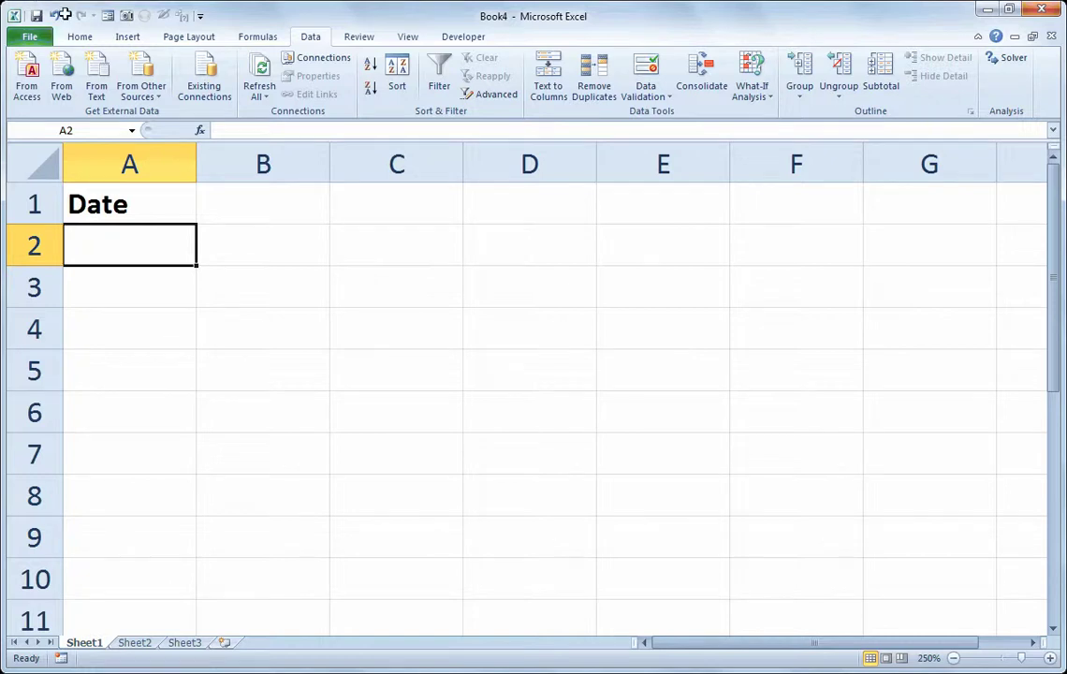
Start a data validation rule for cells A2:A10 that allows only dates, using the between condition
{"action": "left_click_drag", "start_coordinate": [154, 243], "coordinate": [136, 595]}
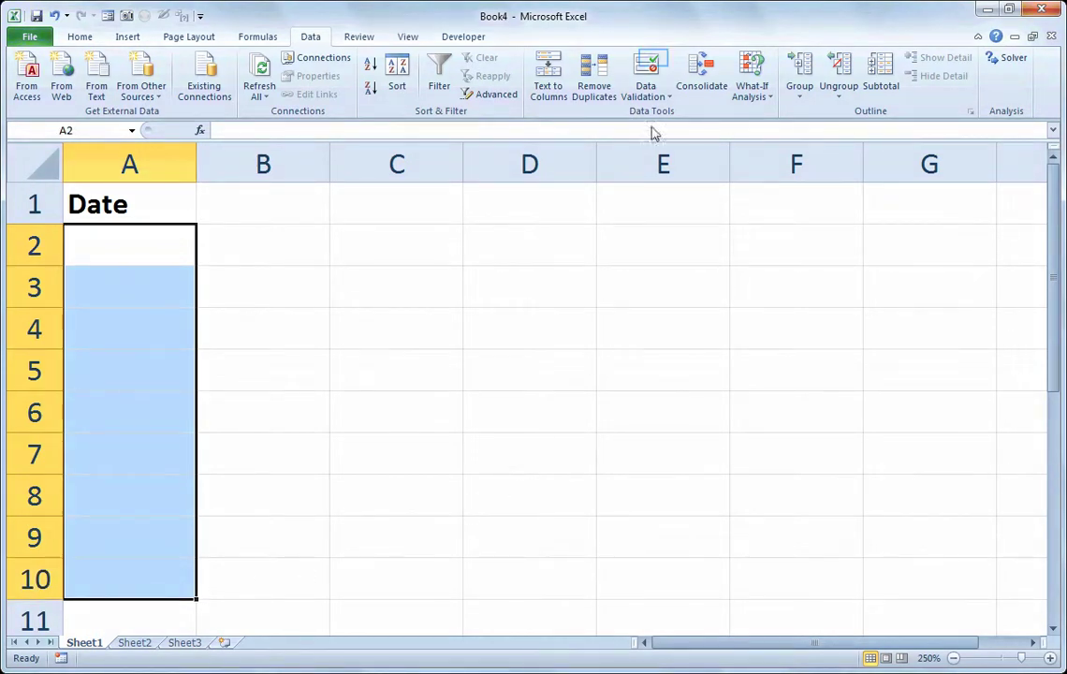
{"action": "left_click", "coordinate": [654, 63]}
{"action": "left_click_drag", "start_coordinate": [733, 295], "coordinate": [391, 234]}
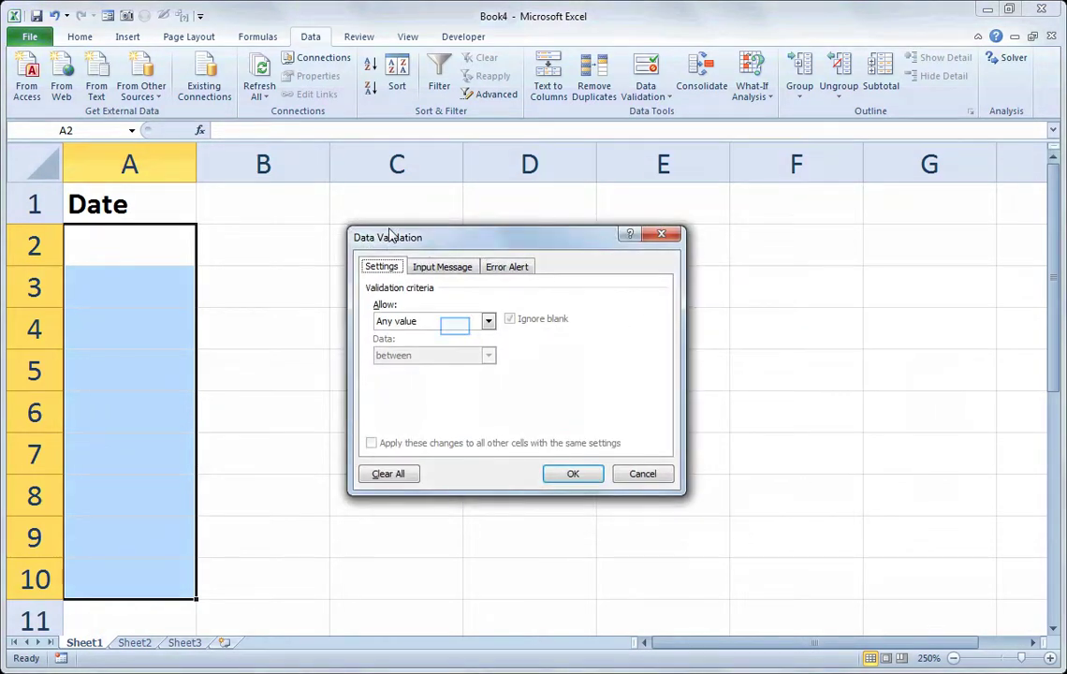
{"action": "left_click", "coordinate": [456, 323]}
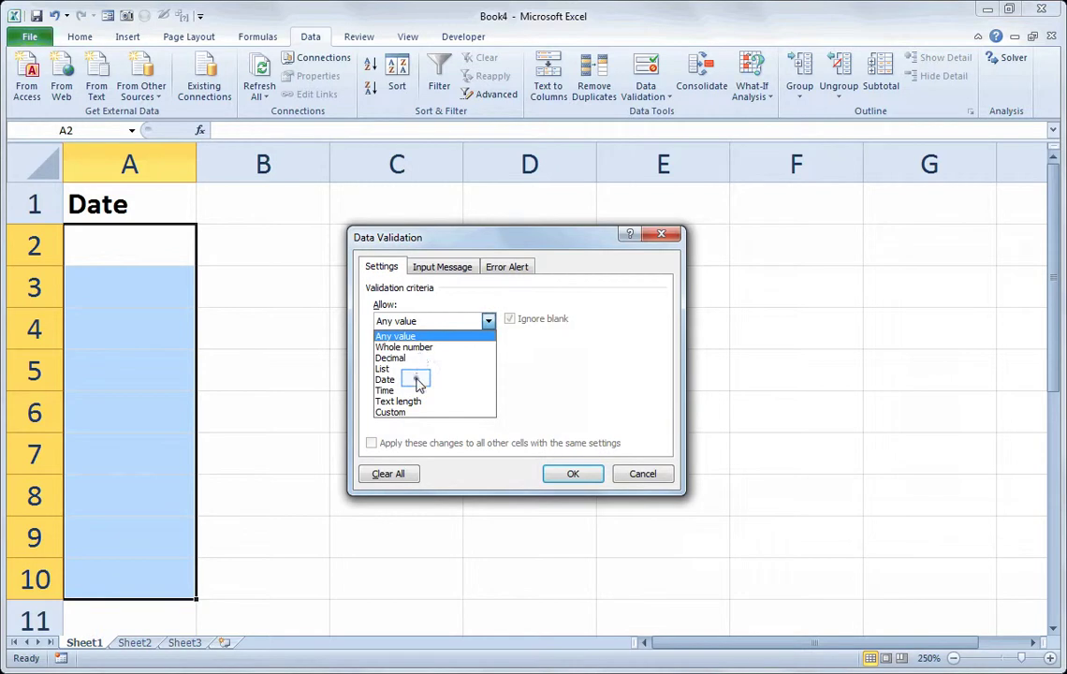
{"action": "left_click", "coordinate": [385, 379]}
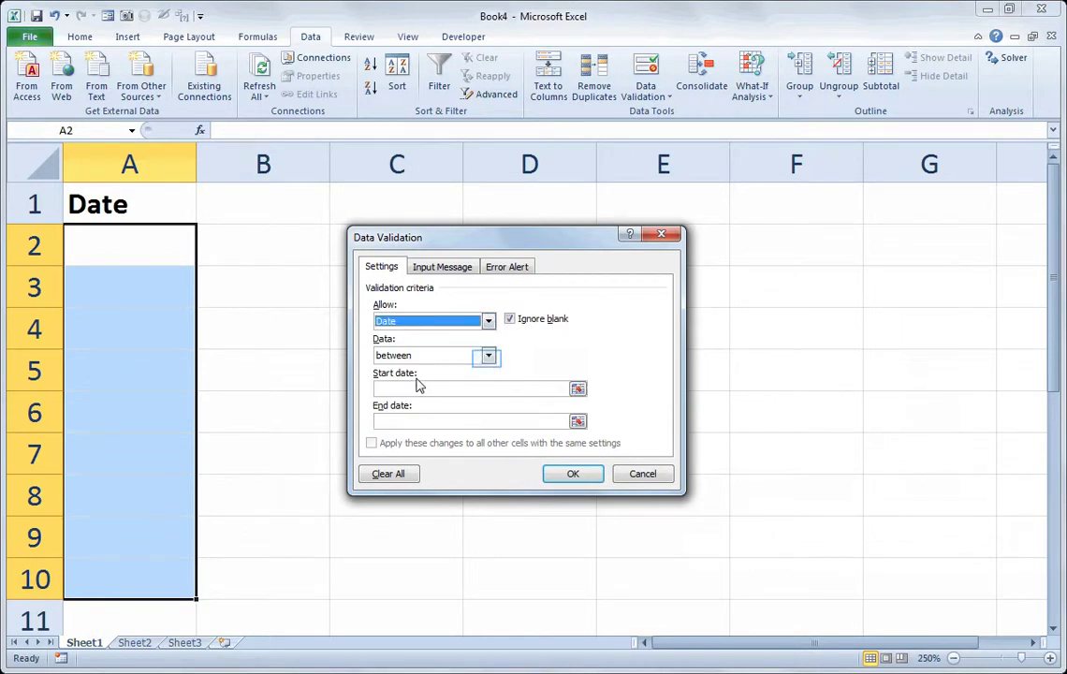
{"action": "left_click", "coordinate": [488, 357]}
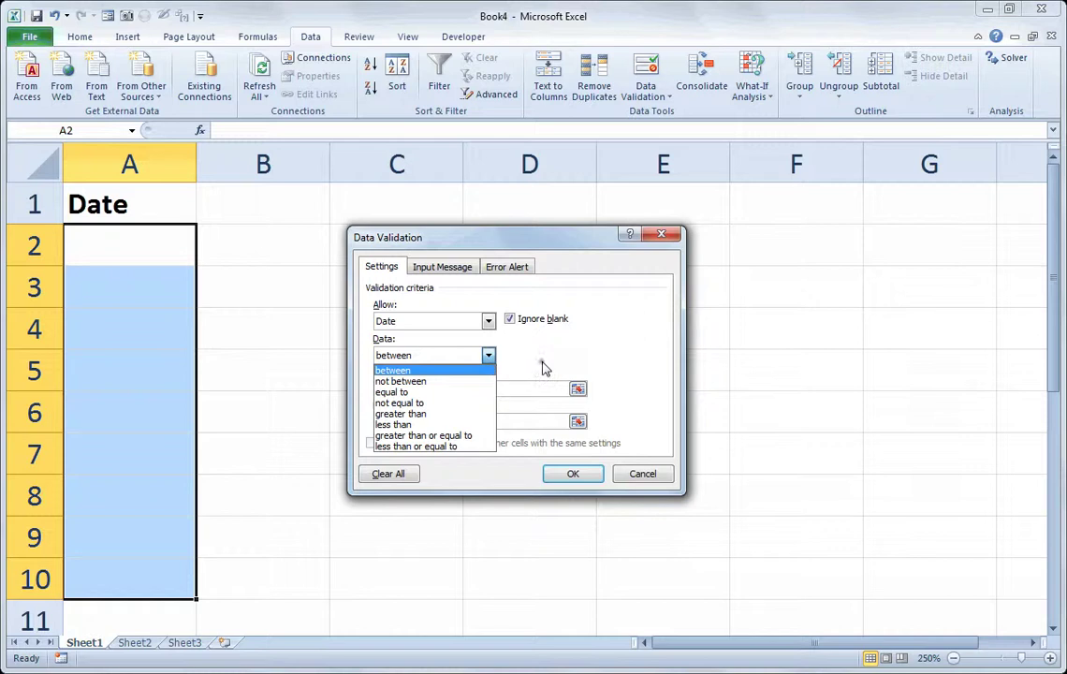
{"action": "left_click", "coordinate": [542, 367]}
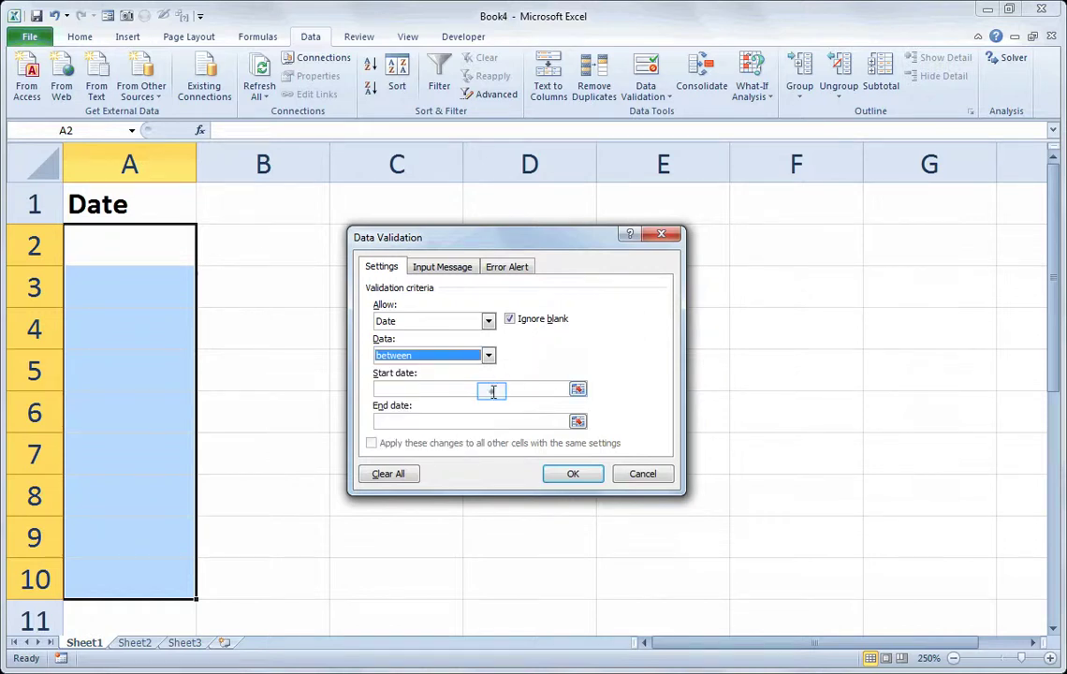
Set the rule's start date to 1/1/2013 and its end date to =EOMONTH(TODAY(),0)
{"action": "left_click", "coordinate": [493, 391]}
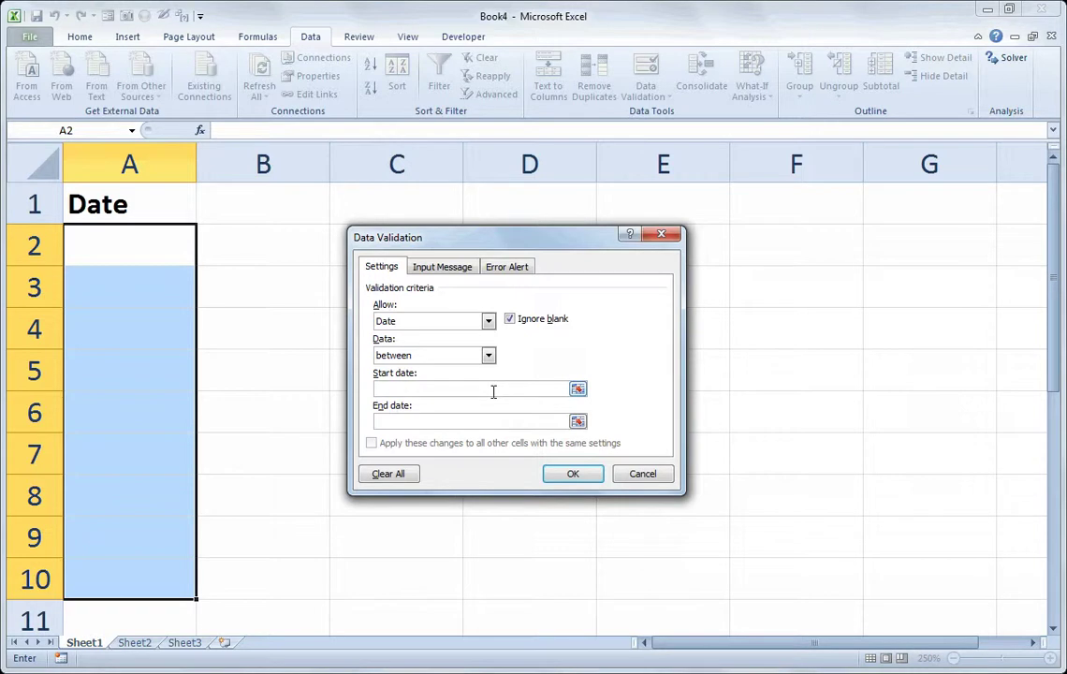
{"action": "type", "text": "1/1/2013"}
{"action": "key", "text": "Tab"}
{"action": "type", "text": "=EOMONTH"}
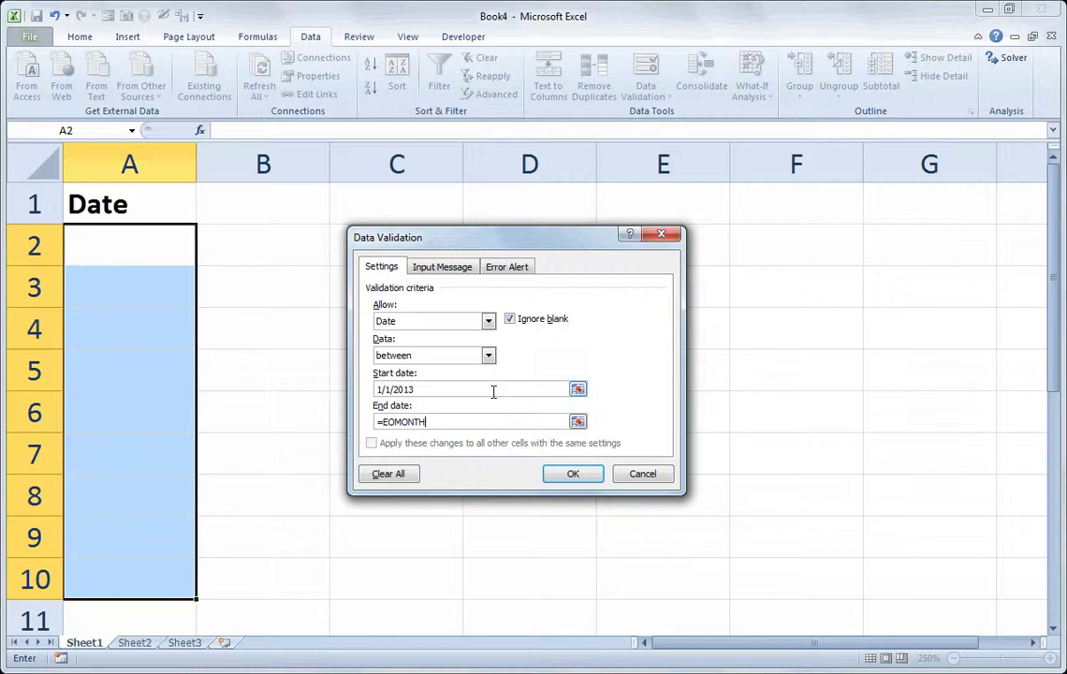
{"action": "type", "text": "("}
{"action": "type", "text": "TODAY()"}
{"action": "type", "text": ","}
{"action": "type", "text": "0)"}
Add an input message titled "Enter a date" with the text "Current year, nothing beyond end of this month..."
{"action": "left_click", "coordinate": [446, 267]}
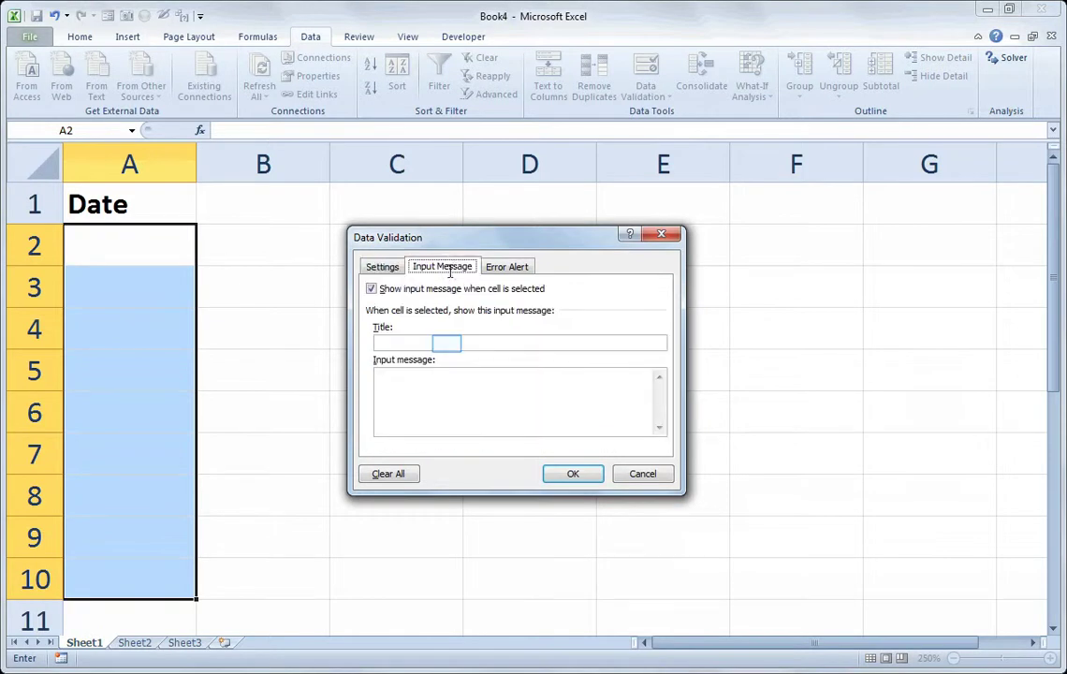
{"action": "left_click", "coordinate": [449, 344]}
{"action": "type", "text": "eNTER"}
{"action": "key", "text": "BackSpace"}
{"action": "key", "text": "BackSpace"}
{"action": "key", "text": "BackSpace"}
{"action": "key", "text": "BackSpace"}
{"action": "key", "text": "BackSpace"}
{"action": "type", "text": "Enter a date"}
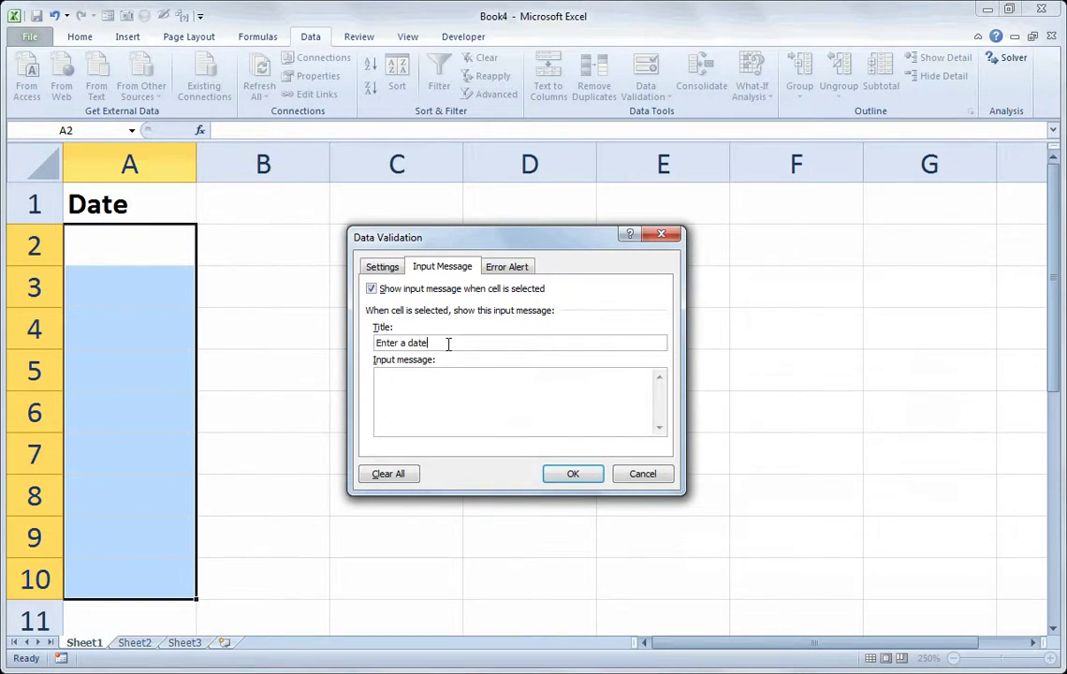
{"action": "key", "text": "Tab"}
{"action": "type", "text": "Current year, nothing beyond end of th"}
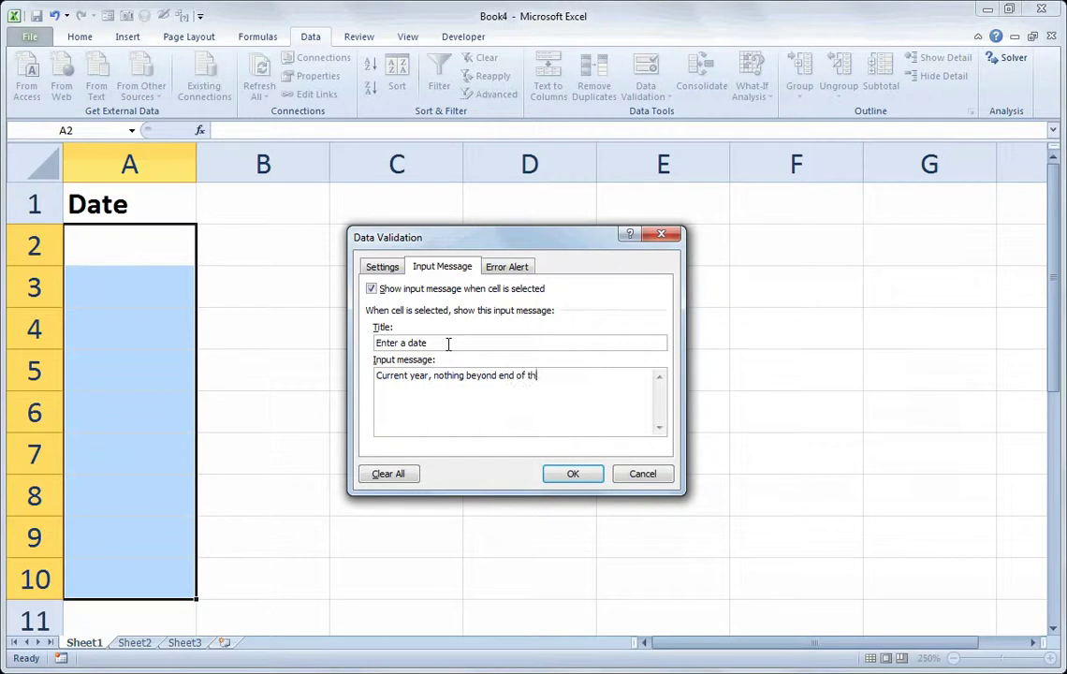
{"action": "type", "text": "is month..."}
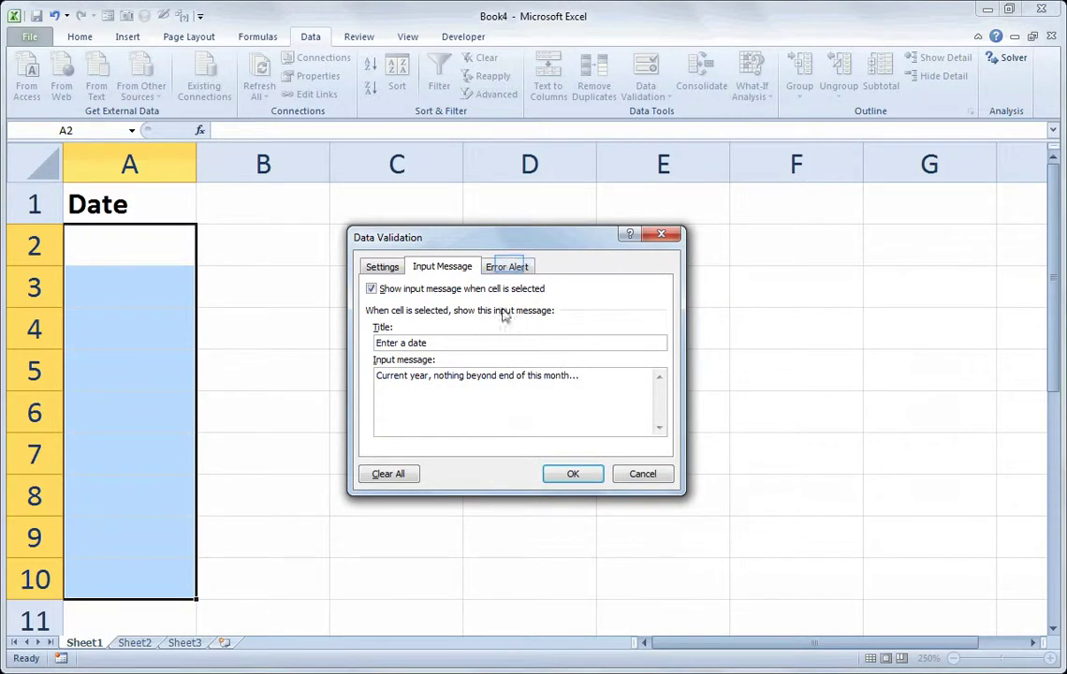
Add a Warning error alert titled "Bad Date" reading "Current year only, nothing beyond end of the month please." and apply the validation
{"action": "left_click", "coordinate": [510, 267]}
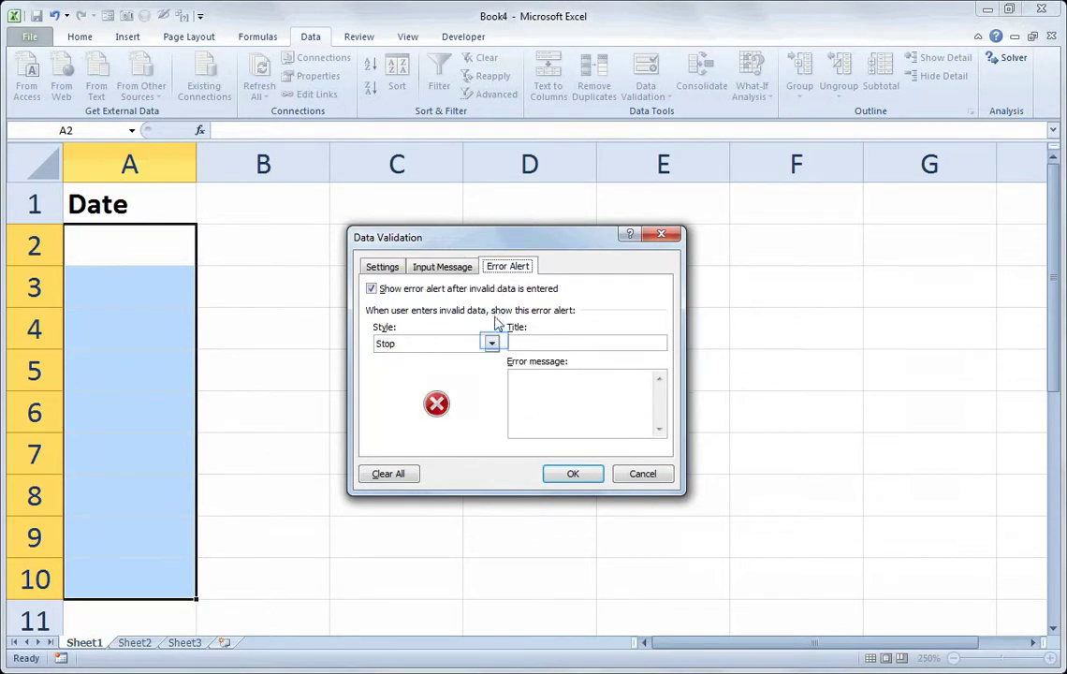
{"action": "left_click", "coordinate": [492, 343]}
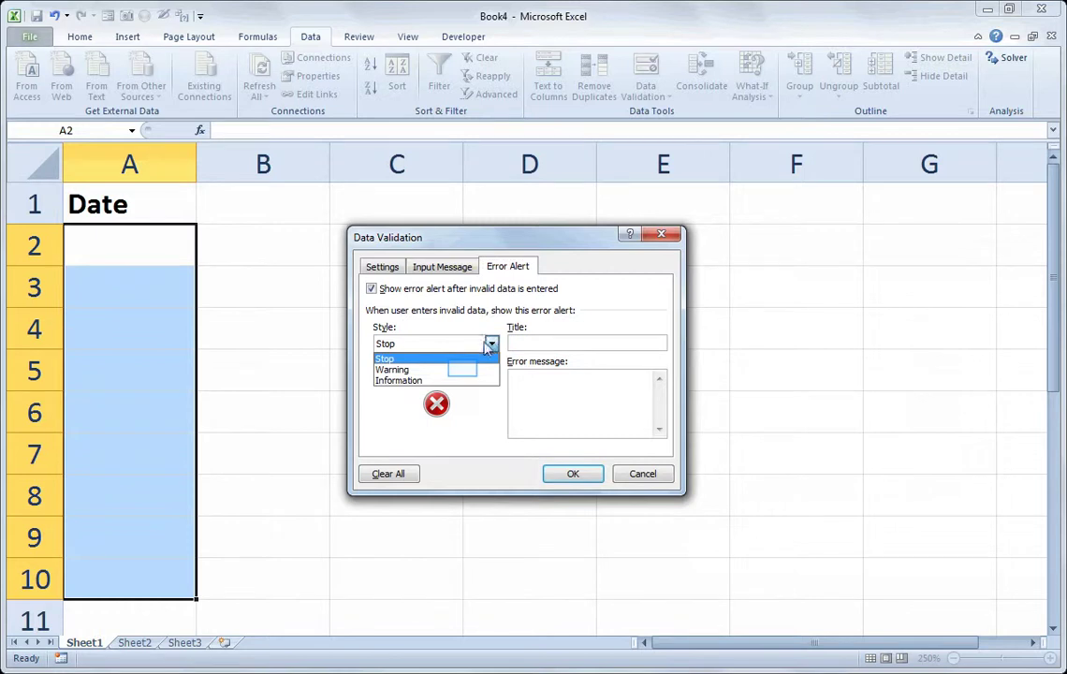
{"action": "left_click", "coordinate": [465, 371]}
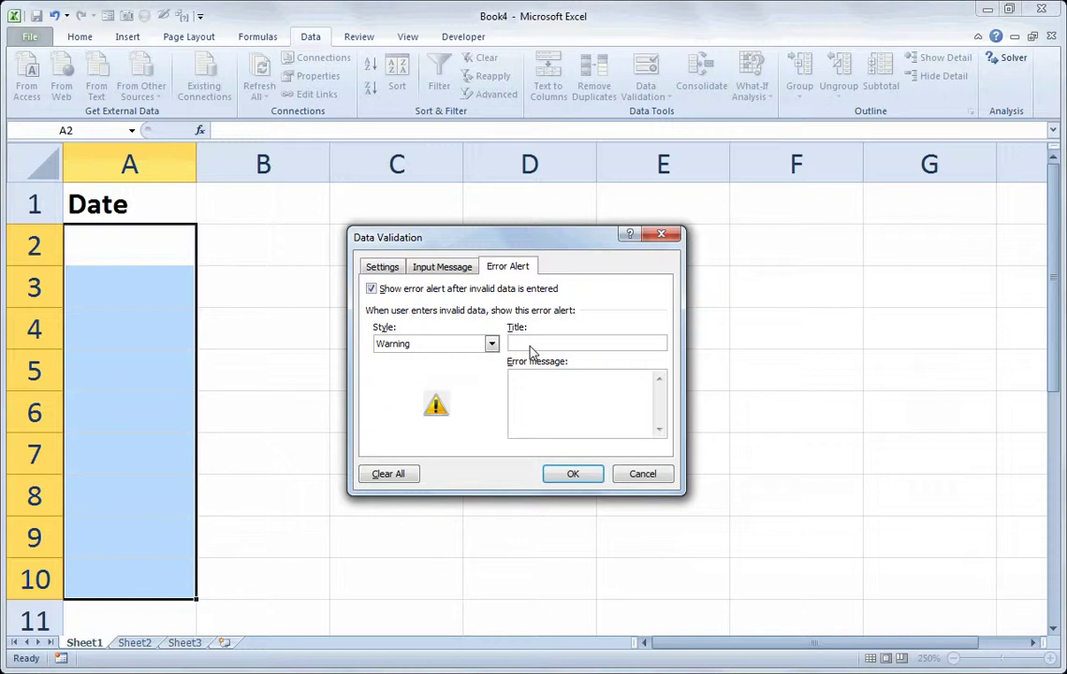
{"action": "left_click", "coordinate": [530, 345]}
{"action": "type", "text": "Bad Date"}
{"action": "key", "text": "Tab"}
{"action": "type", "text": "Current va"}
{"action": "key", "text": "BackSpace"}
{"action": "key", "text": "BackSpace"}
{"action": "key", "text": "BackSpace"}
{"action": "key", "text": "BackSpace"}
{"action": "key", "text": "BackSpace"}
{"action": "type", "text": "t"}
{"action": "key", "text": "BackSpace"}
{"action": "type", "text": "nt year only, noth"}
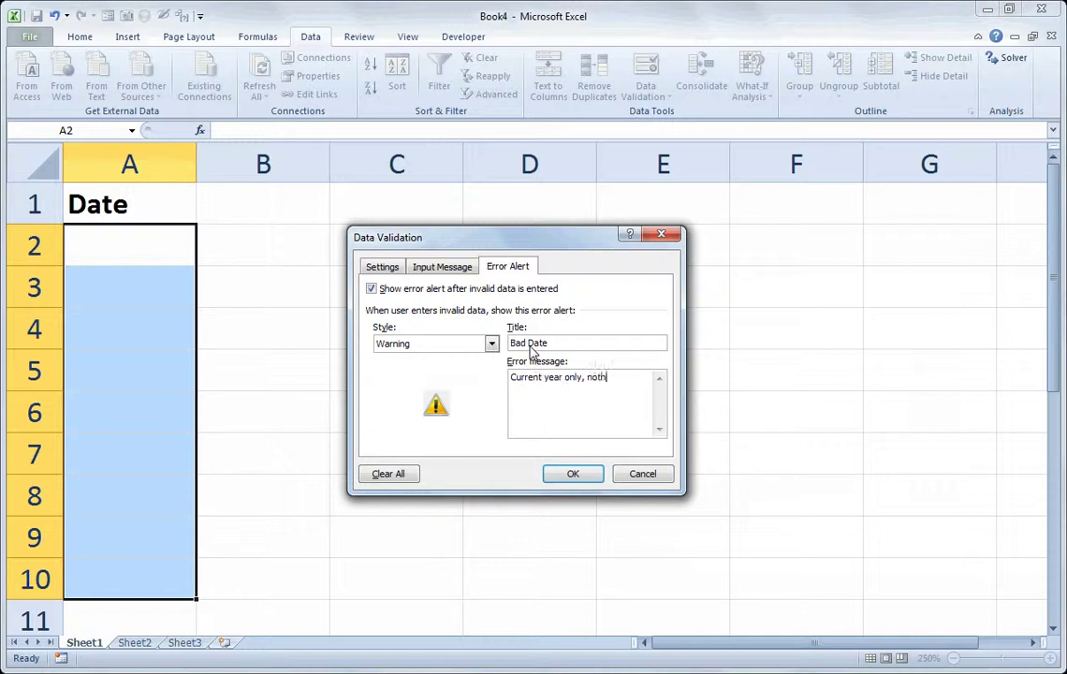
{"action": "type", "text": "ing beyond end of the month please."}
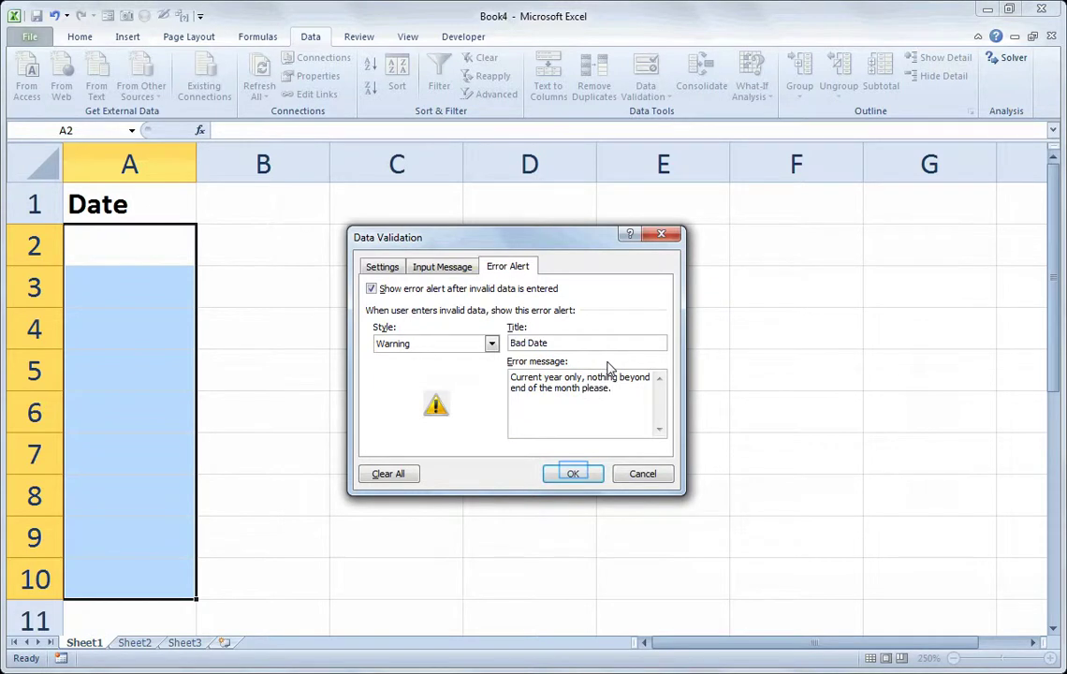
{"action": "left_click", "coordinate": [574, 474]}
Apply the Date number format to cells A2:A10
{"action": "left_click", "coordinate": [79, 36]}
{"action": "left_click", "coordinate": [631, 63]}
{"action": "left_click", "coordinate": [588, 234]}
Move the input message beside column A and enter 2/15/2013 in cell A2
{"action": "mouse_move", "coordinate": [155, 275]}
{"action": "left_mouse_down"}
{"action": "mouse_move", "coordinate": [175, 307]}
{"action": "mouse_move", "coordinate": [255, 269]}
{"action": "mouse_move", "coordinate": [265, 251]}
{"action": "left_mouse_up"}
{"action": "left_click", "coordinate": [164, 259]}
{"action": "type", "text": "2/15/2013"}
{"action": "key", "text": "Return"}
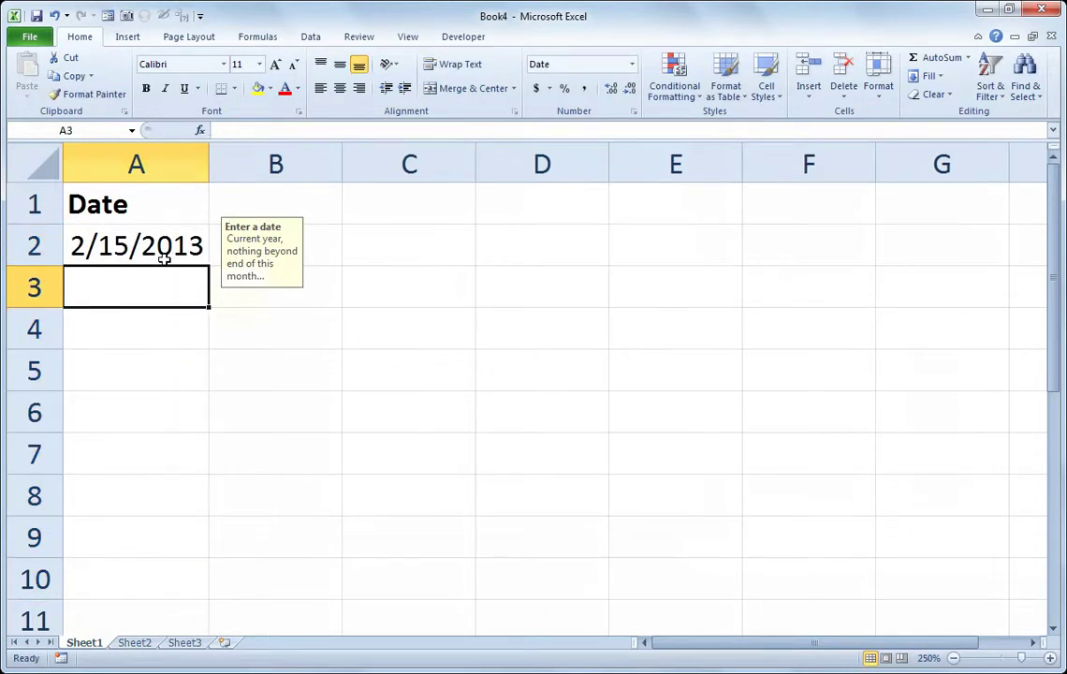
Enter 12/19/12 in cell A3 and accept the date despite the validation rule
{"action": "type", "text": "12"}
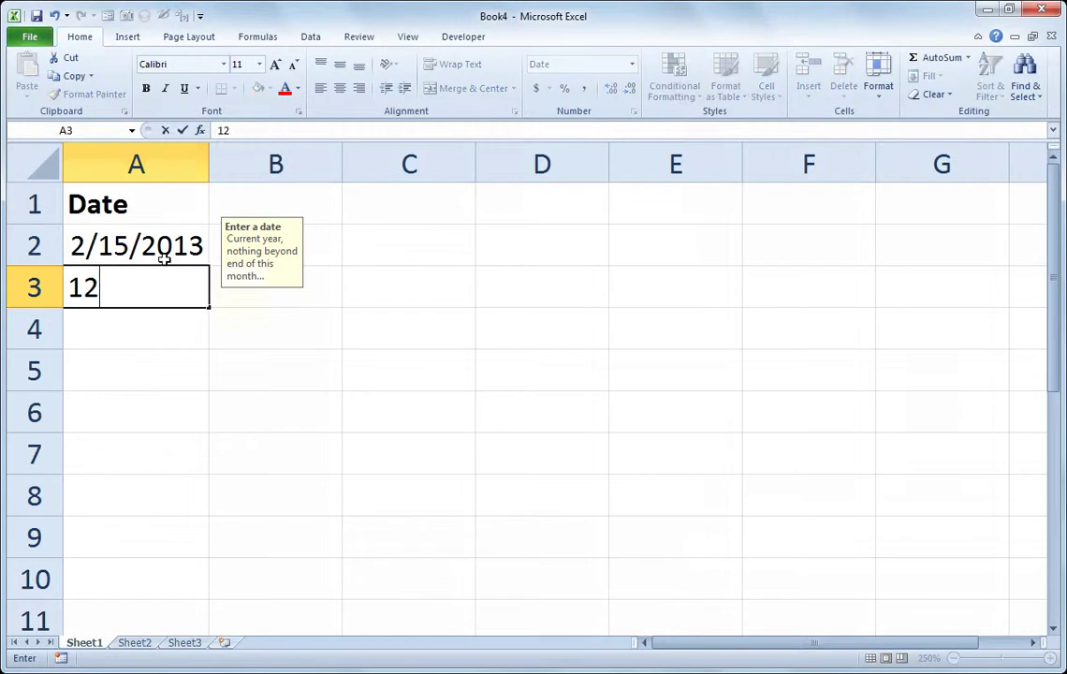
{"action": "type", "text": "/19/12"}
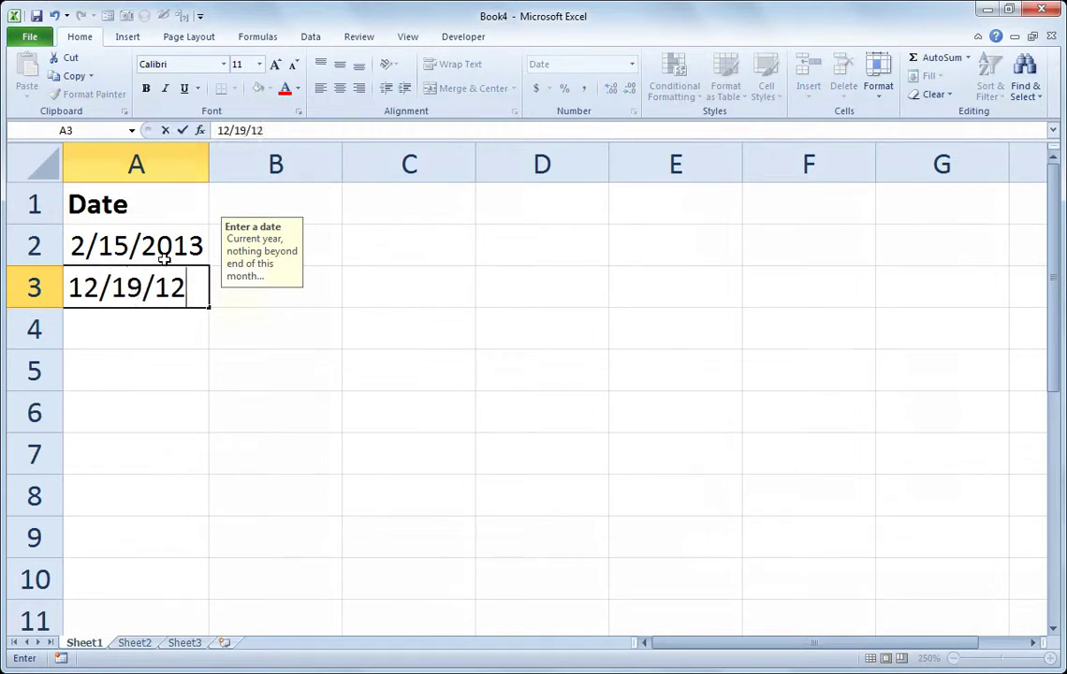
{"action": "key", "text": "Return"}
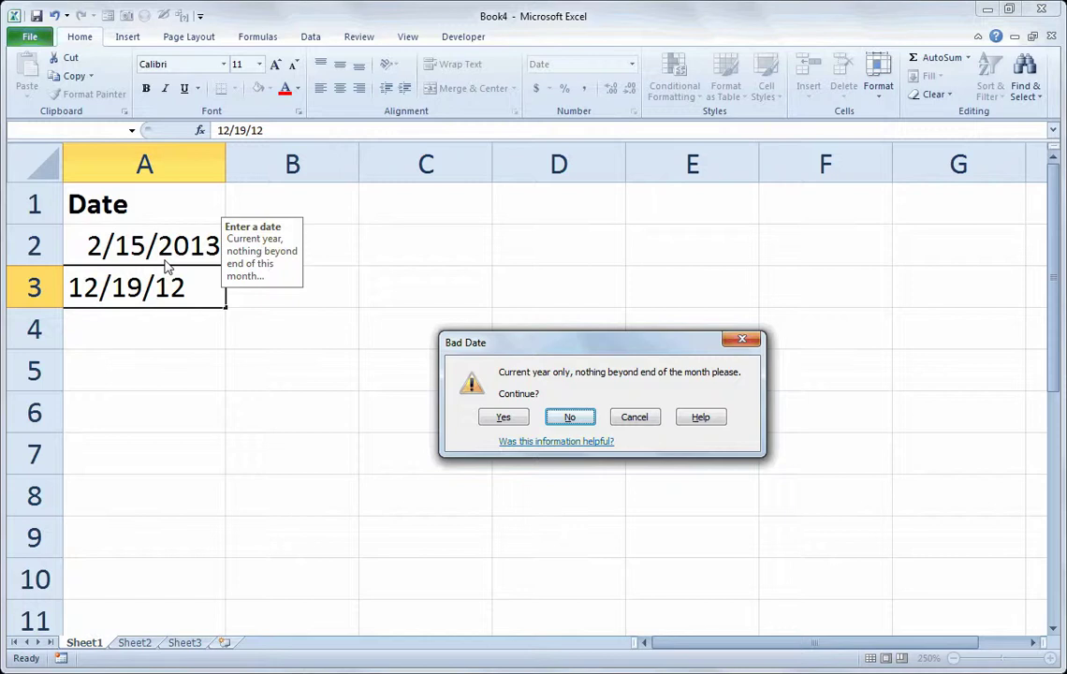
{"action": "key", "text": "Left"}
{"action": "left_click", "coordinate": [504, 417]}
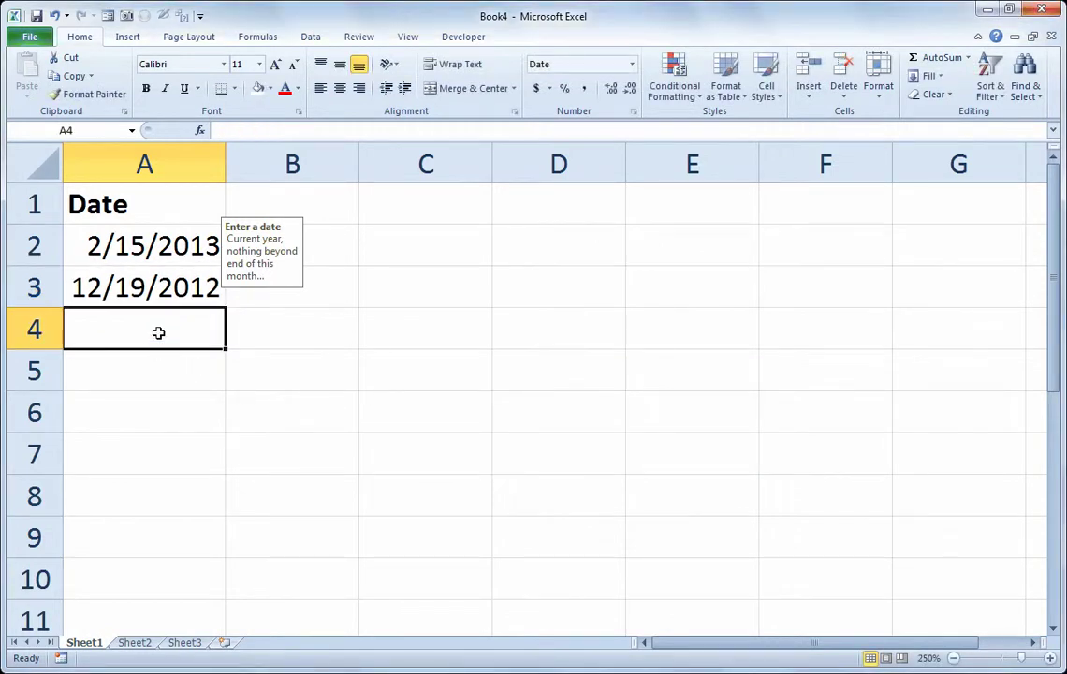
Enter 3/31/2013 in cell A4
{"action": "type", "text": "3/31/"}
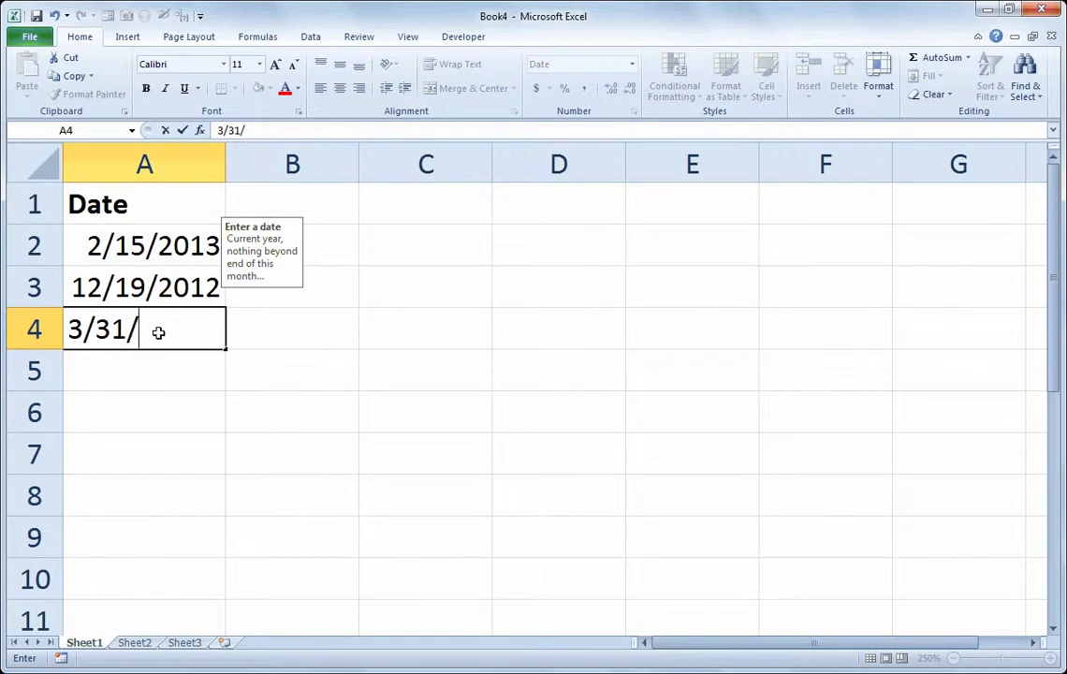
{"action": "type", "text": "2013"}
{"action": "key", "text": "Return"}
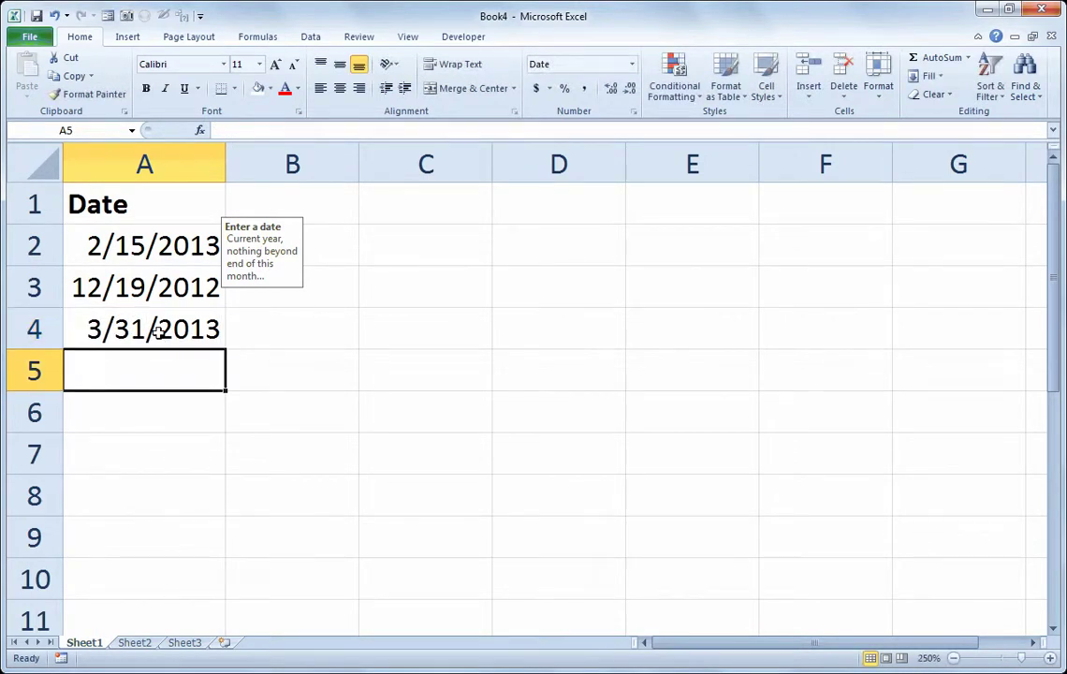
Try to enter 4/2 in cell A5, declining to keep the out-of-range date
{"action": "type", "text": "4/2"}
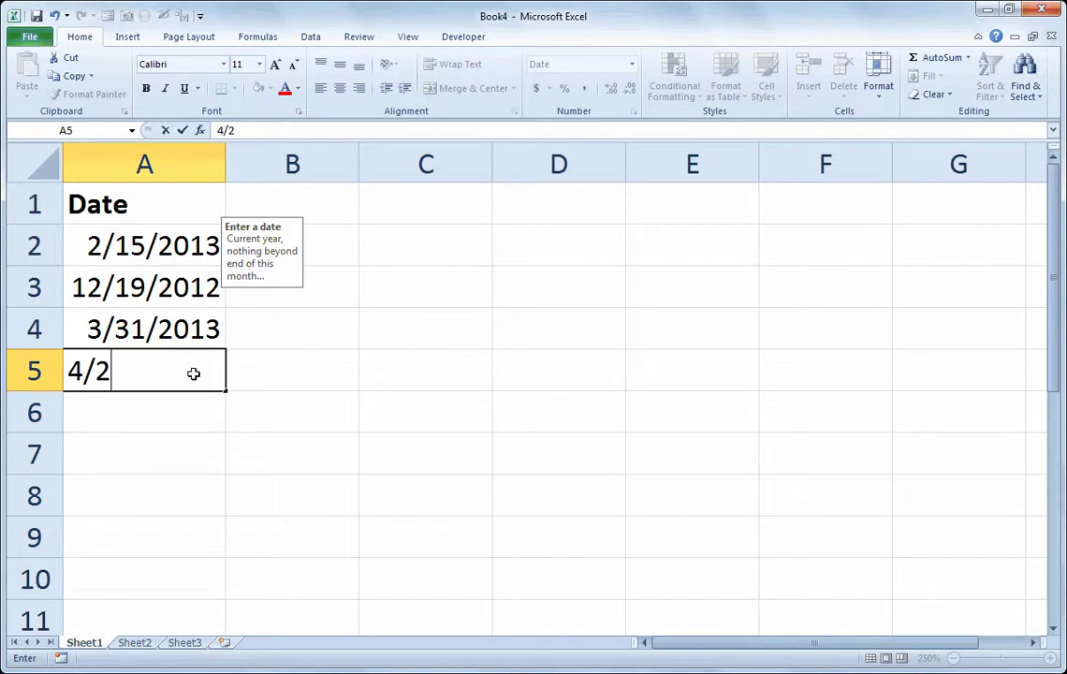
{"action": "key", "text": "Return"}
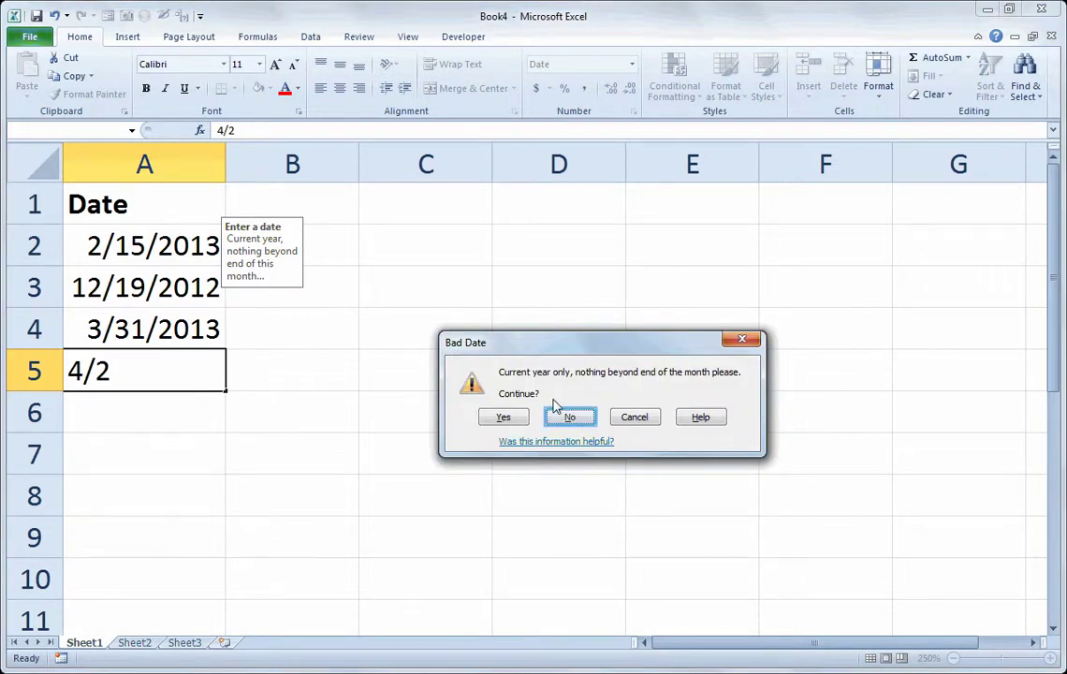
{"action": "left_click", "coordinate": [572, 418]}
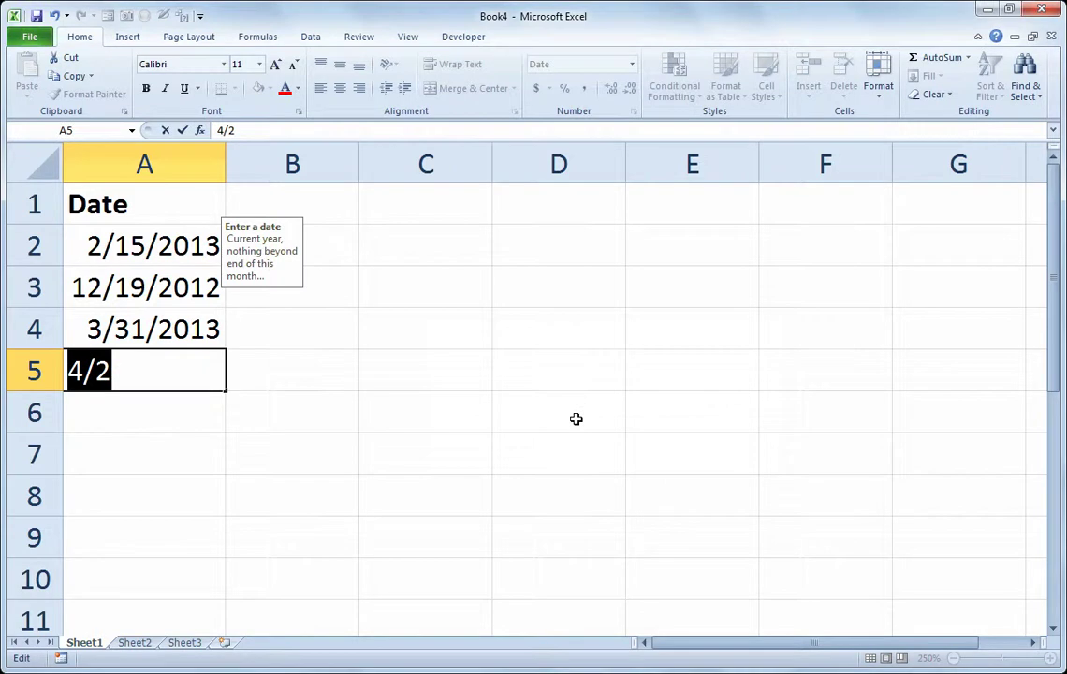
Enter 3/2 as the date in cell A5
{"action": "type", "text": "3/3"}
{"action": "key", "text": "BackSpace"}
{"action": "type", "text": "2"}
{"action": "key", "text": "Return"}
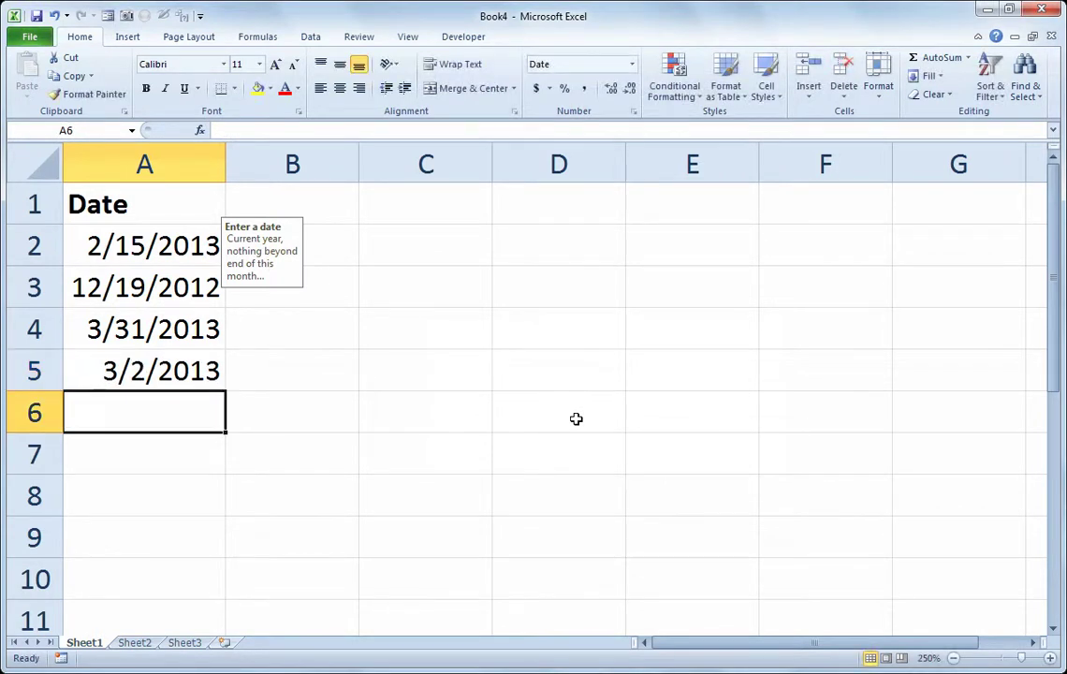
Enter 5/1/13 in cell A6 and keep the date despite the validation rule
{"action": "type", "text": "5/1/"}
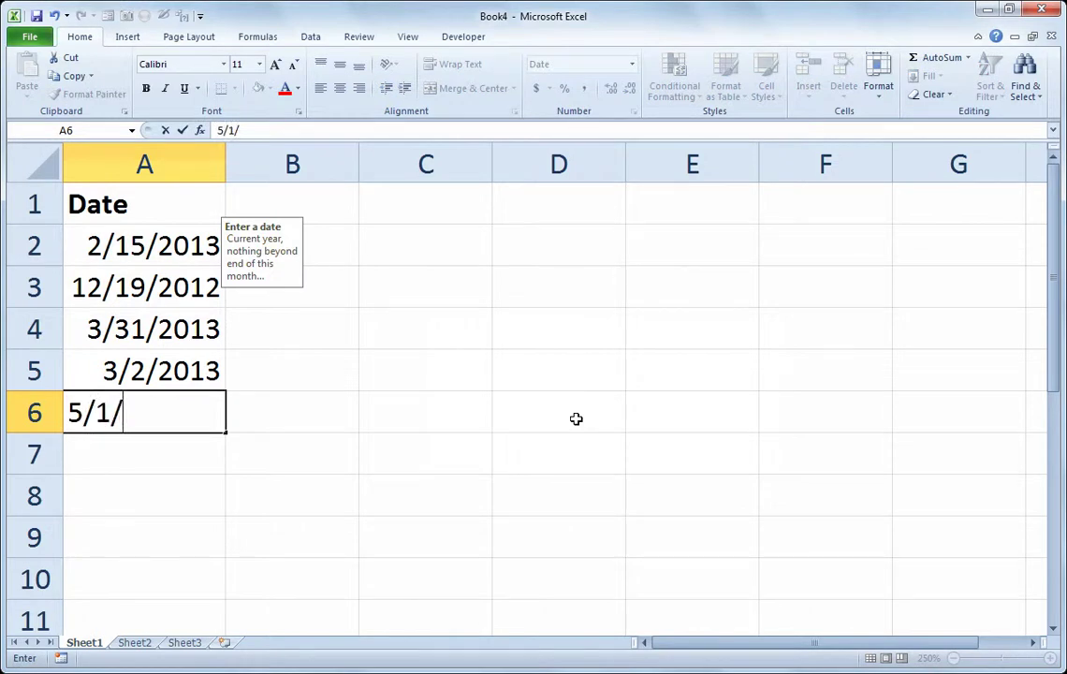
{"action": "type", "text": "13"}
{"action": "key", "text": "Return"}
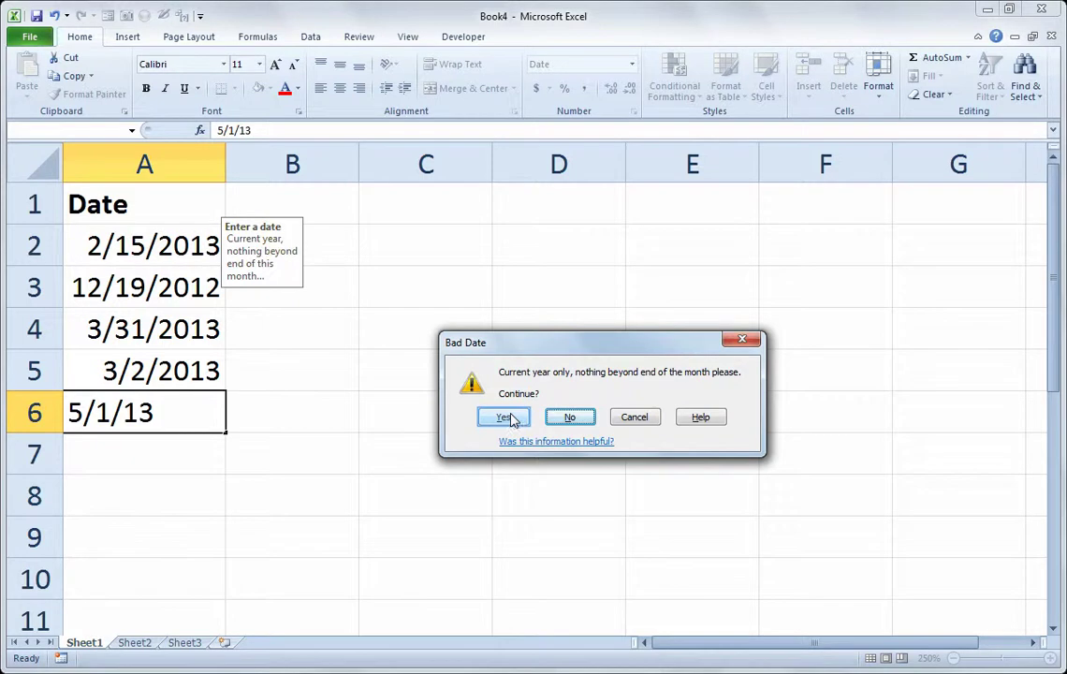
{"action": "left_click", "coordinate": [506, 421]}
Circle the invalid data on the sheet, with the empty cell C5 selected
{"action": "left_click", "coordinate": [465, 372]}
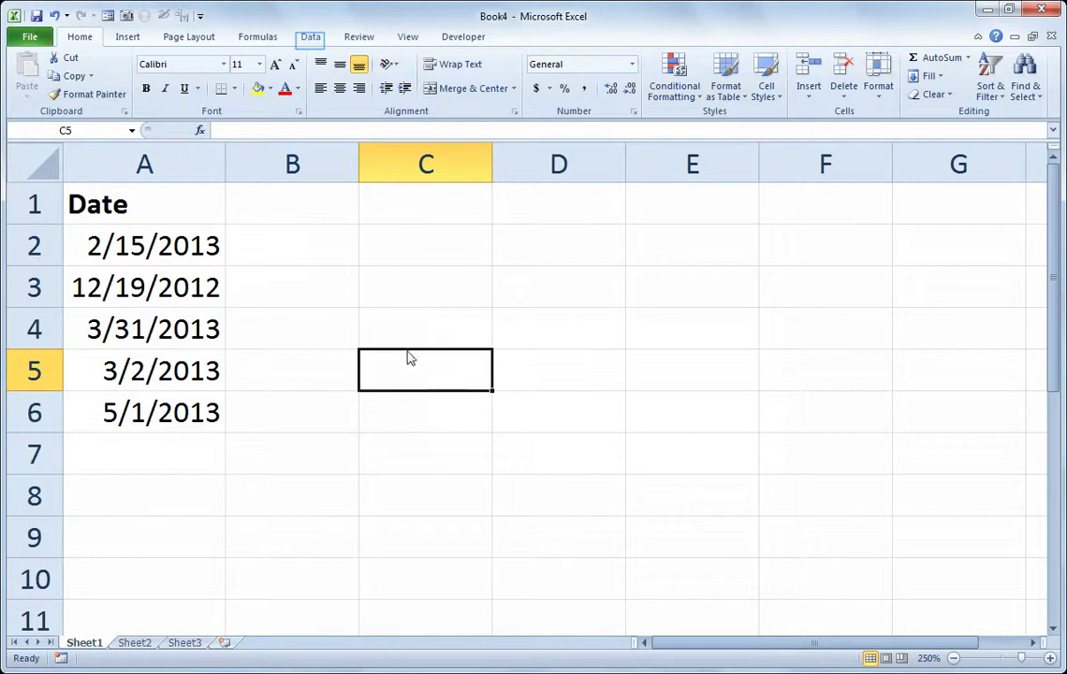
{"action": "left_click", "coordinate": [311, 41]}
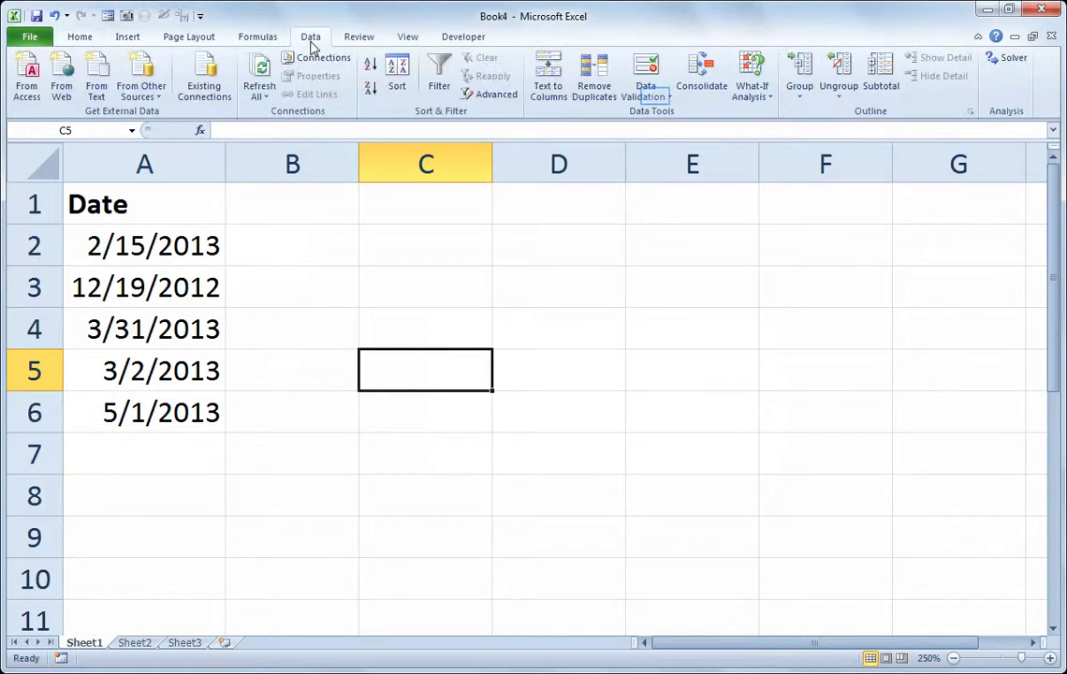
{"action": "left_click", "coordinate": [657, 99]}
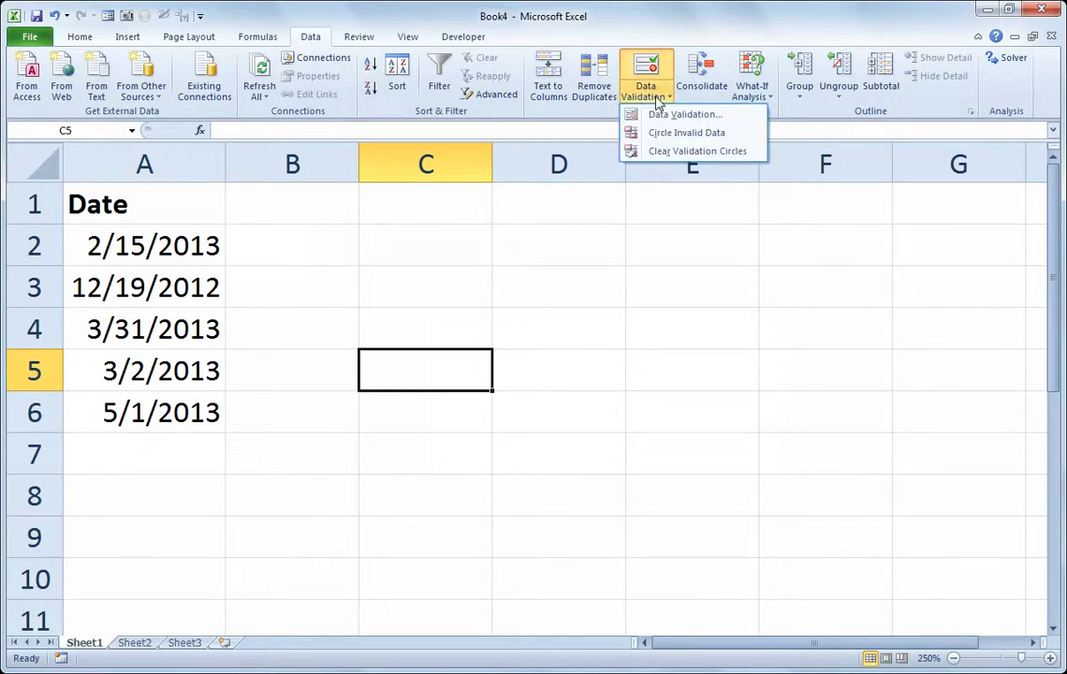
{"action": "left_click", "coordinate": [728, 136]}
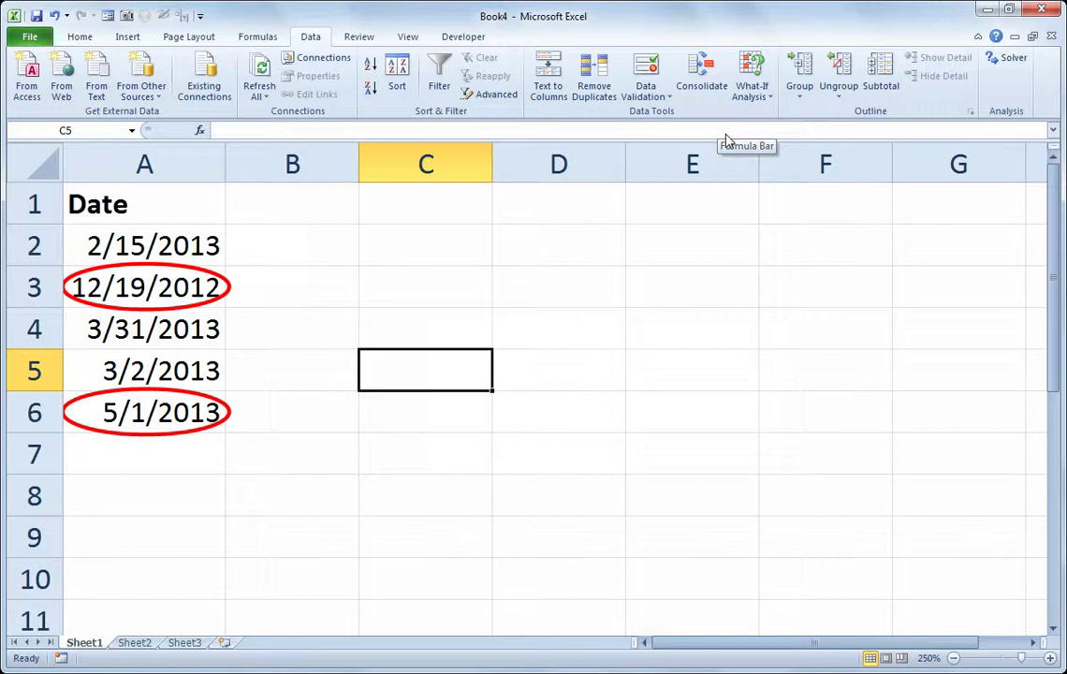
{"action": "key", "text": "Right"}
{"action": "key", "text": "Right"}
{"action": "left_click", "coordinate": [652, 93]}
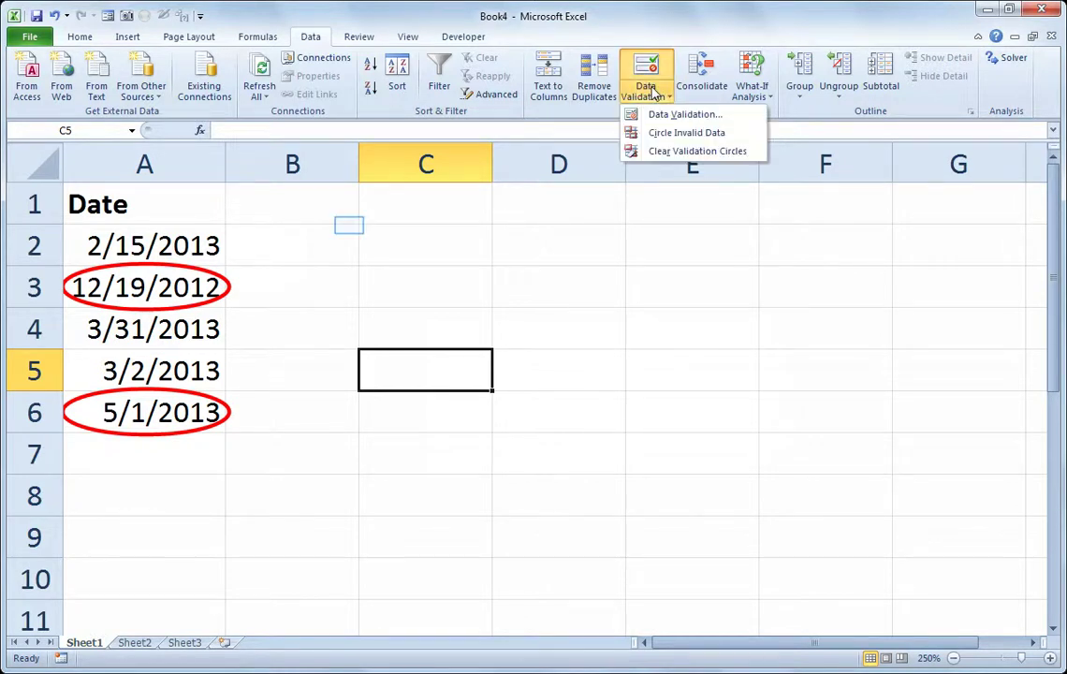
{"action": "left_click", "coordinate": [349, 225]}
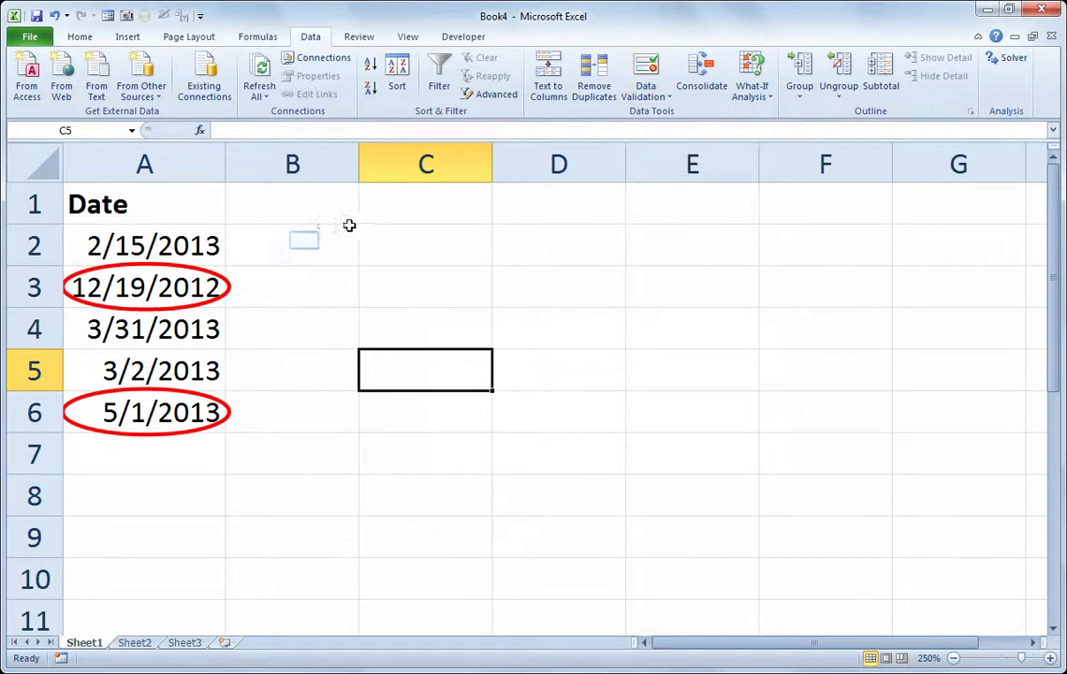
{"action": "left_click", "coordinate": [304, 240]}
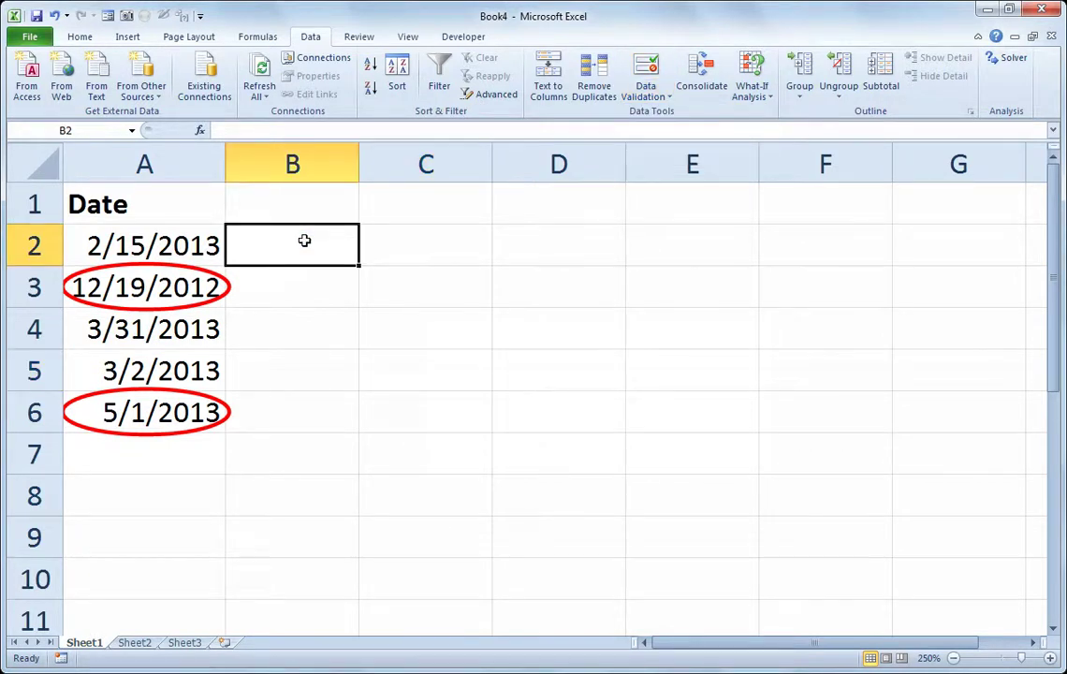